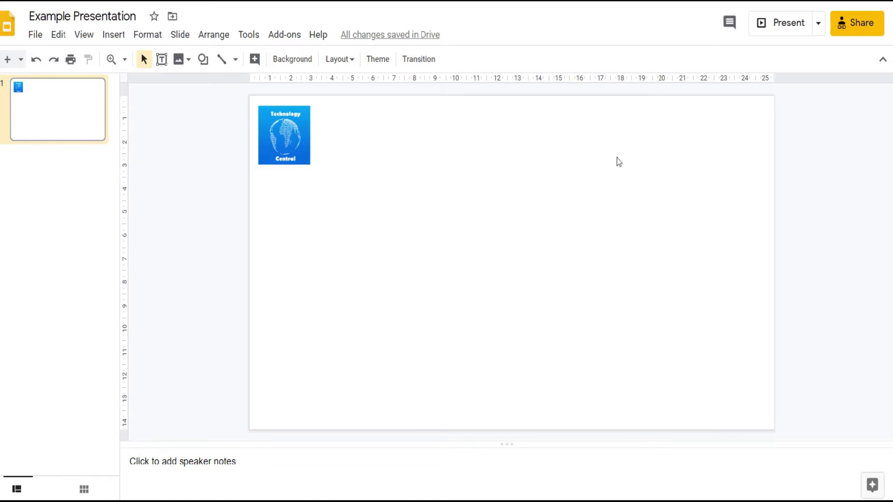
Insert the Logo image from recent Google Drive files onto the slide
left_click(115, 36)
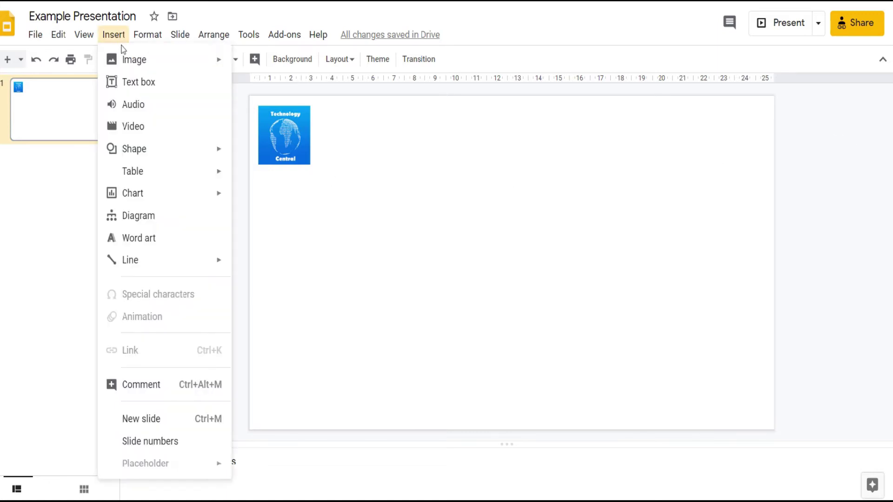
mouse_move(135, 68)
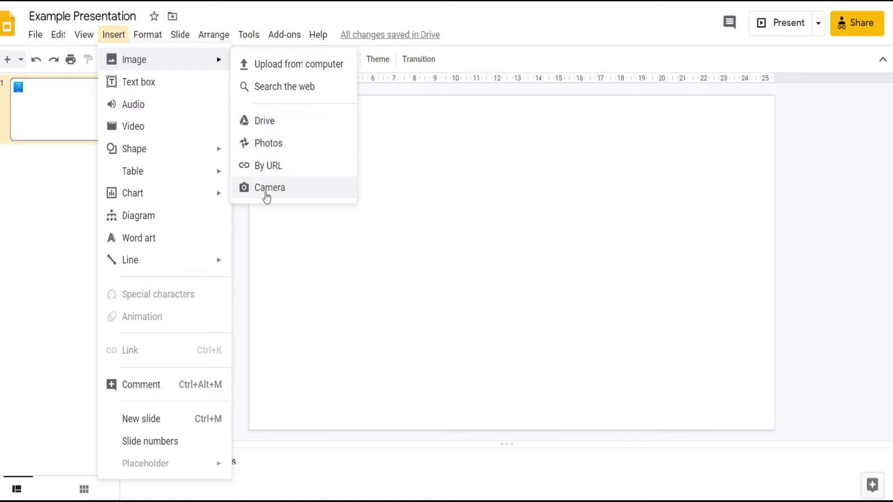
left_click(264, 122)
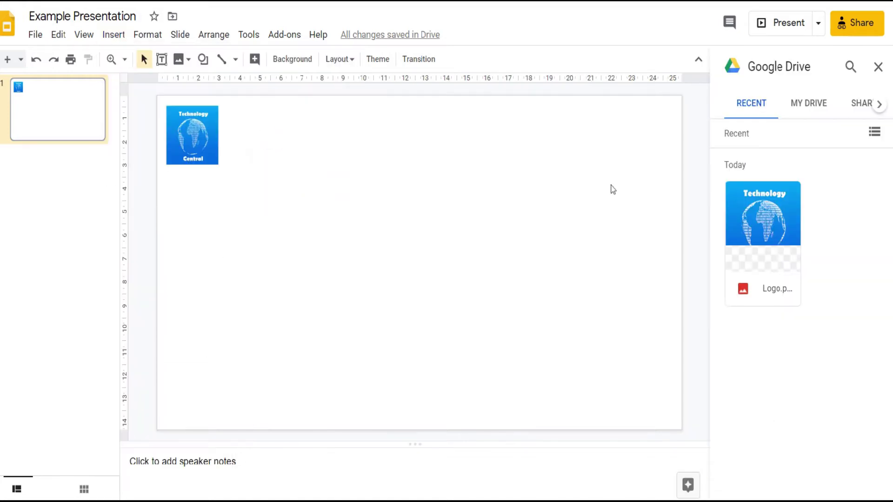
left_click(759, 212)
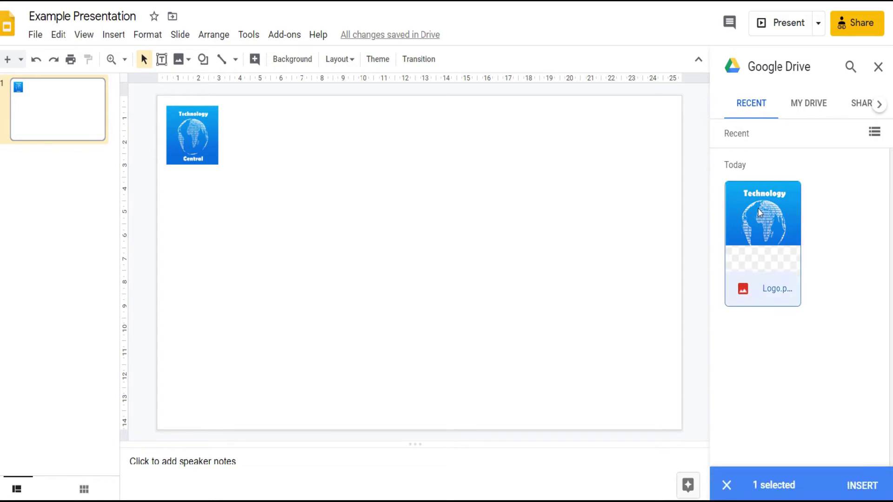
double_click(758, 211)
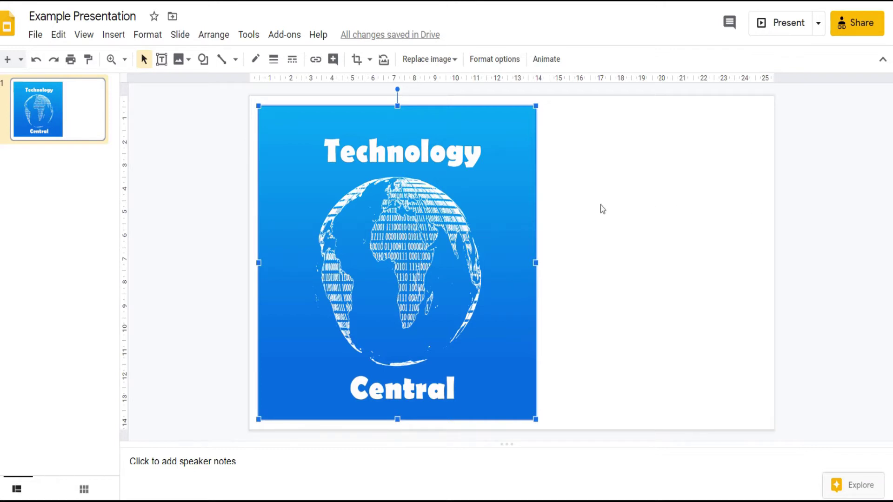
Shrink the logo slightly and lock its aspect ratio at 13.06 × 13.06 cm
left_click(496, 64)
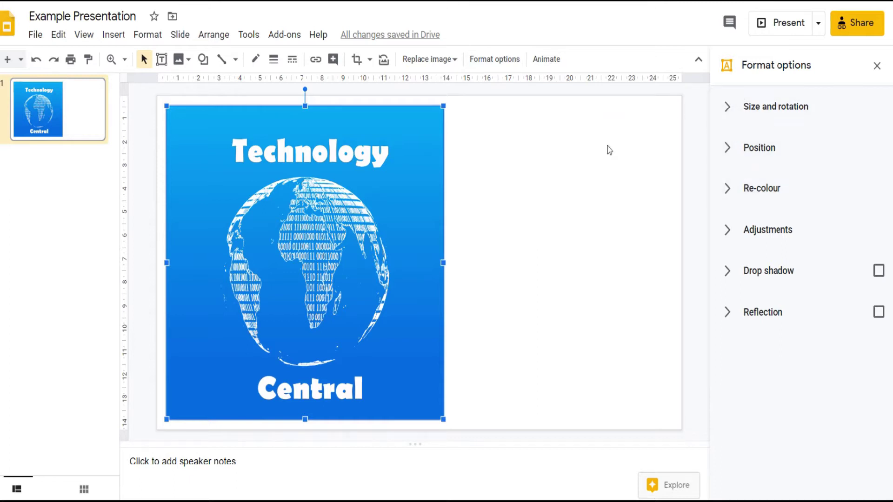
left_click_drag(445, 106, 437, 127)
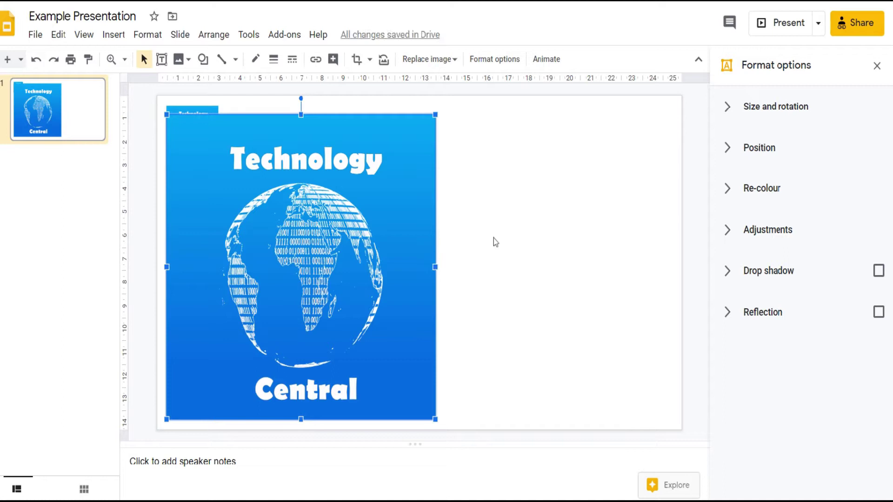
left_click(730, 108)
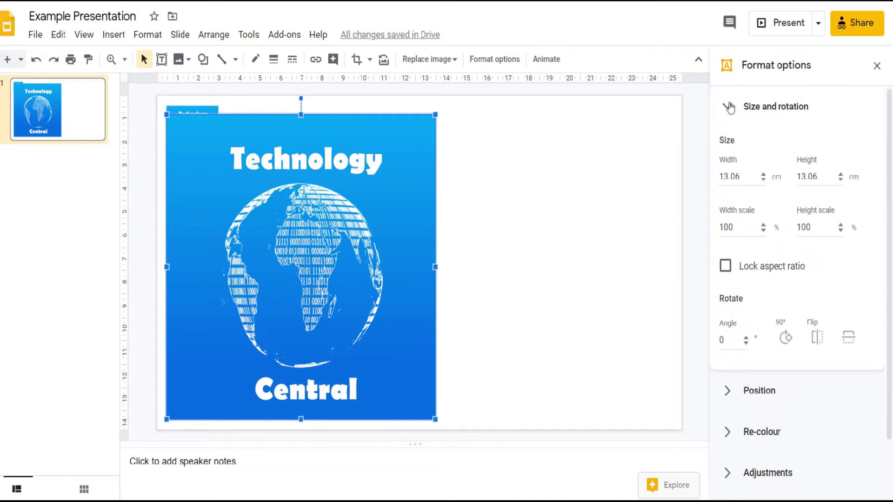
left_click(748, 176)
left_click(727, 270)
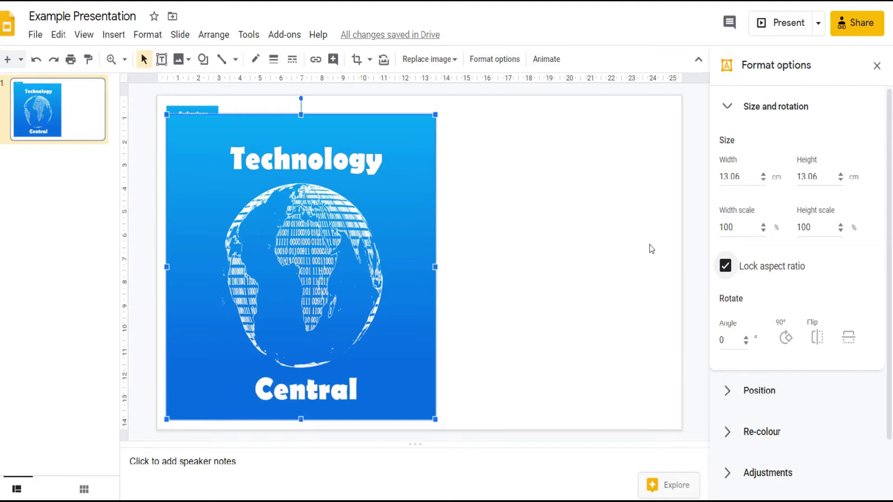
scroll(772, 205, "down", 2)
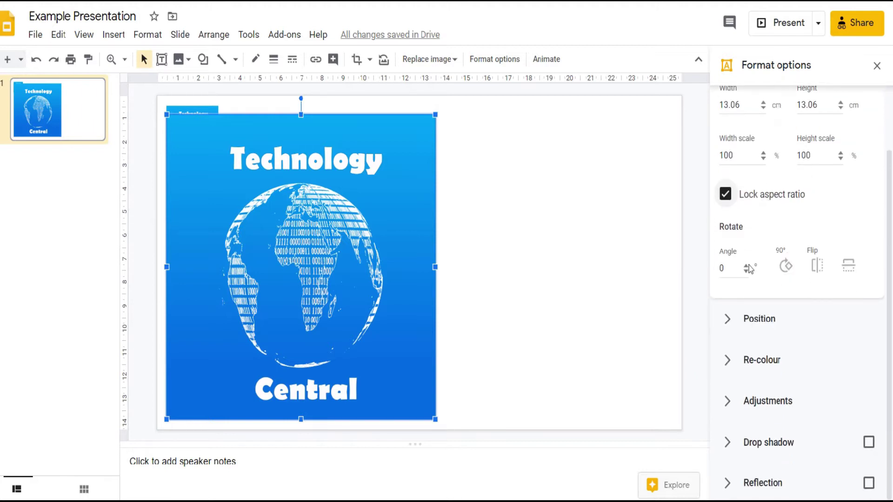
left_click(747, 265)
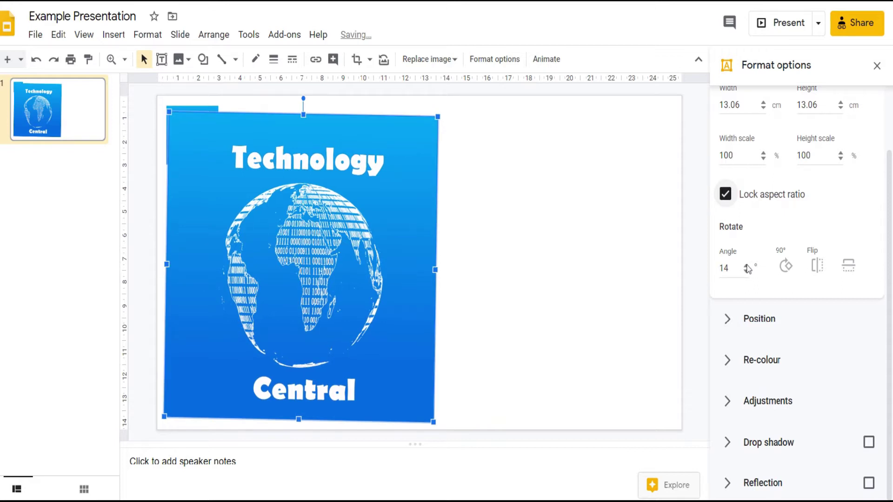
left_click(747, 266)
left_click(747, 266)
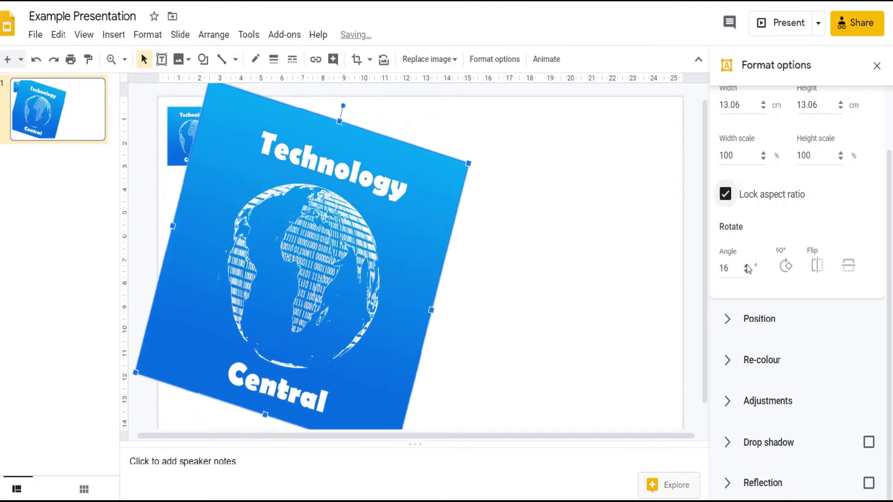
left_click(786, 266)
left_click(819, 279)
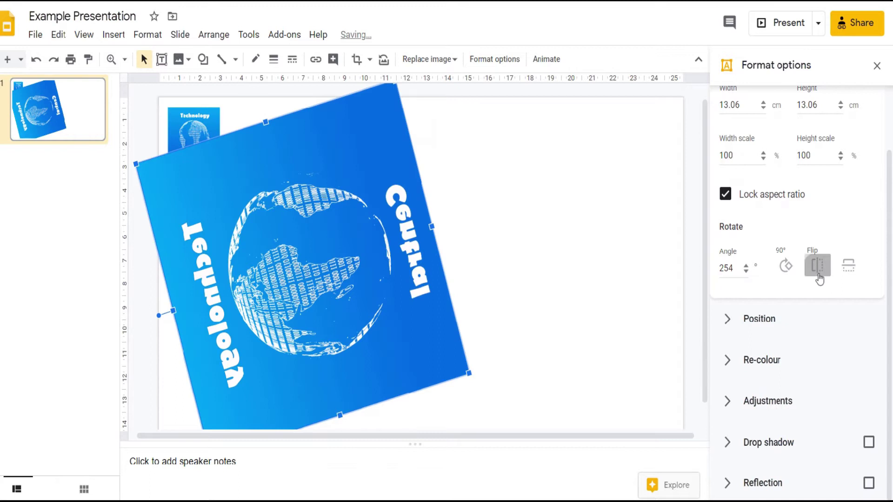
left_click(844, 272)
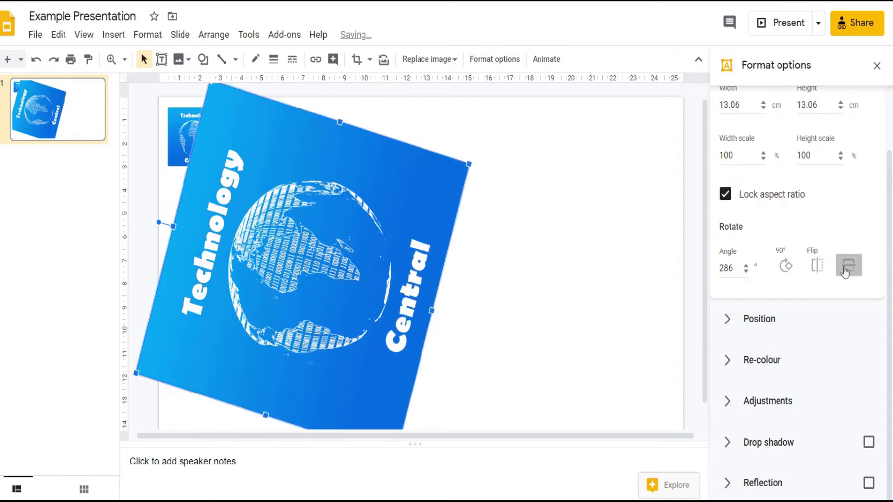
left_click(744, 269)
left_click_drag(741, 270, 706, 270)
type("0")
key("Return")
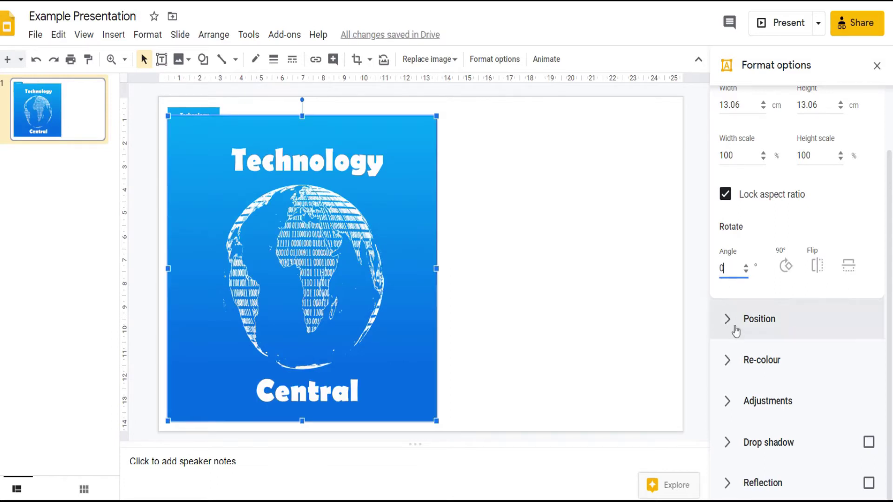
Move the logo right to position X 4.32 cm, Y 0.48 cm
scroll(749, 129, "up", 3)
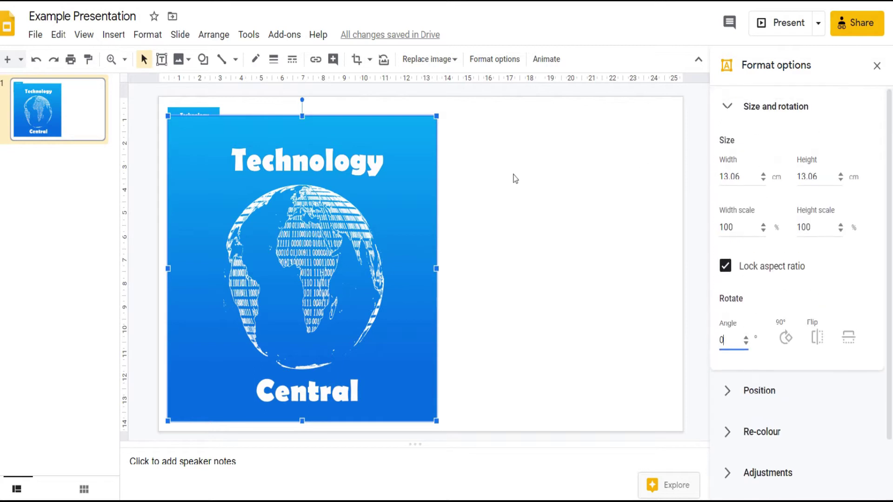
left_click_drag(365, 200, 445, 193)
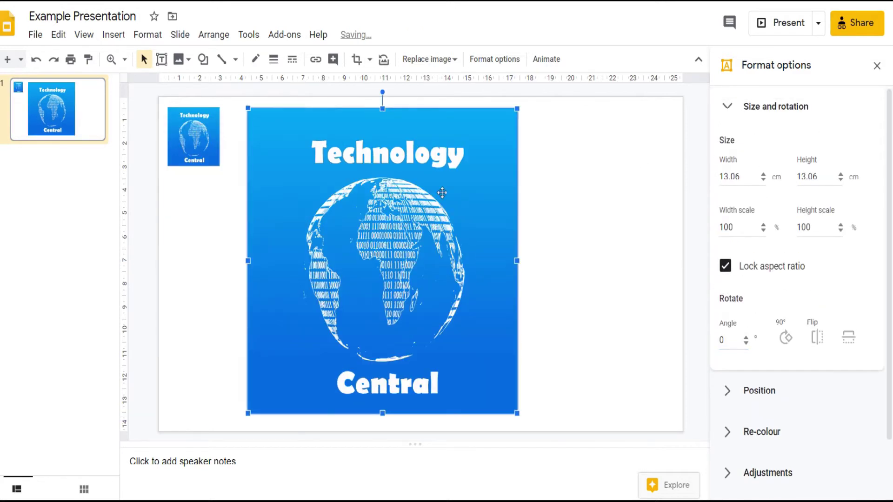
scroll(763, 326, "down", 2)
left_click(744, 320)
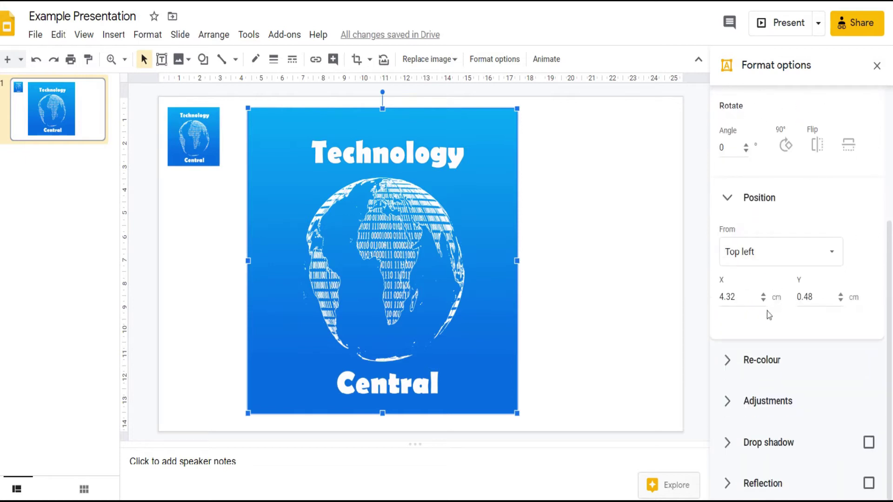
Recolour the logo with the Light 7 preset
left_click(730, 362)
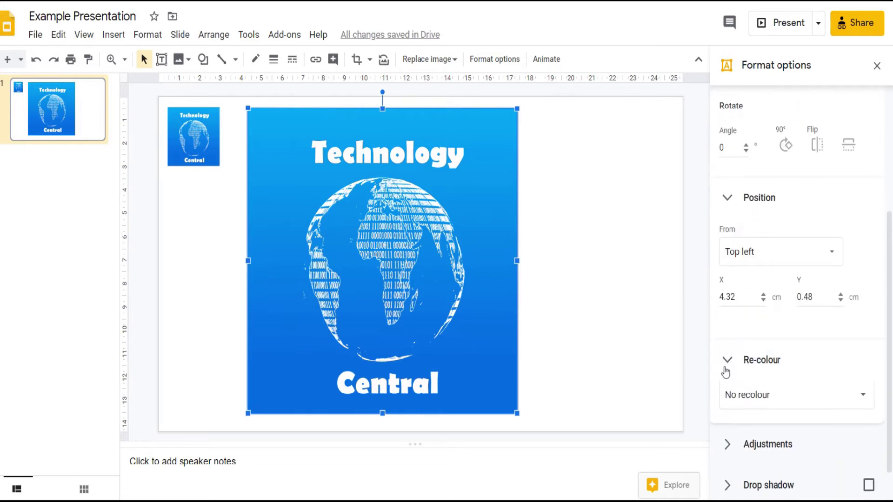
scroll(751, 295, "down", 1)
left_click(789, 354)
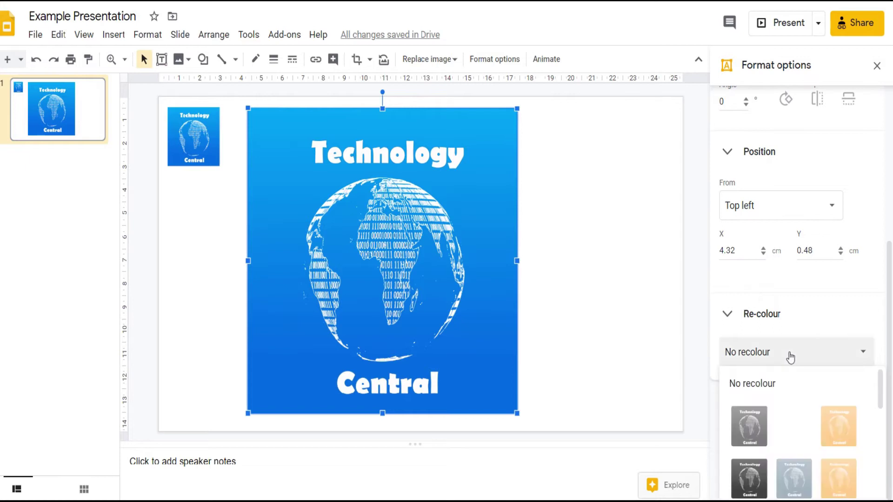
scroll(795, 432, "down", 5)
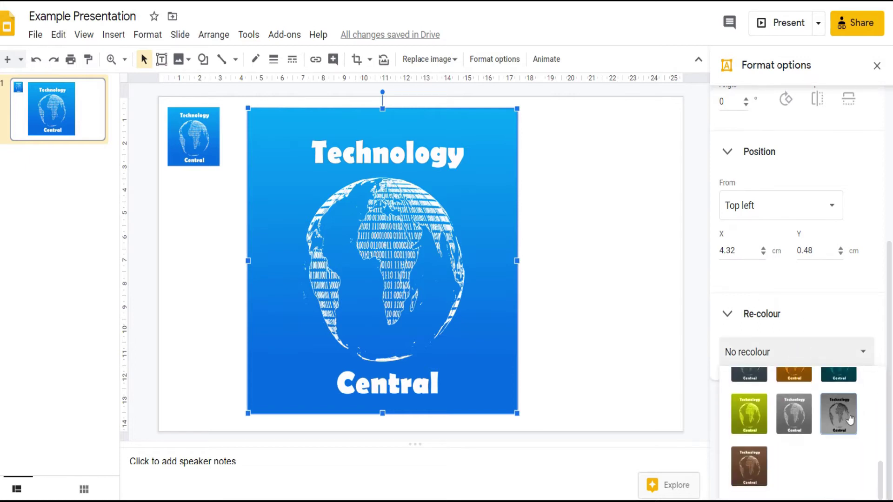
scroll(770, 433, "up", 2)
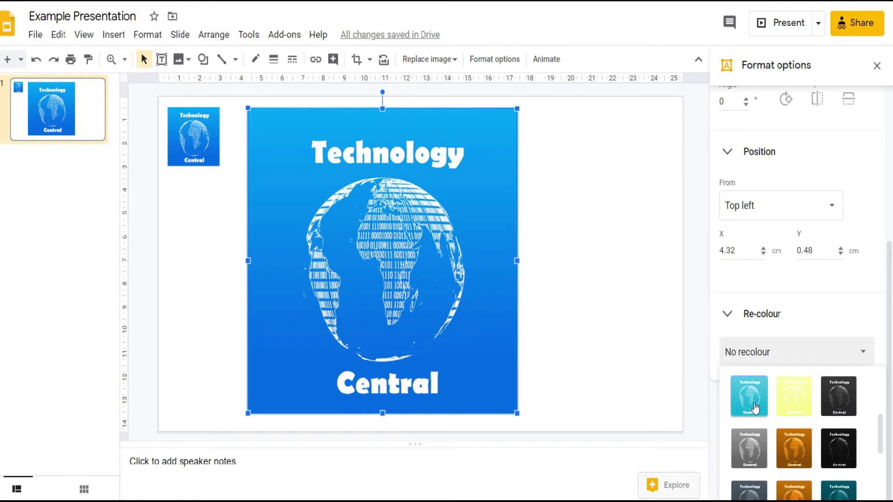
left_click(750, 397)
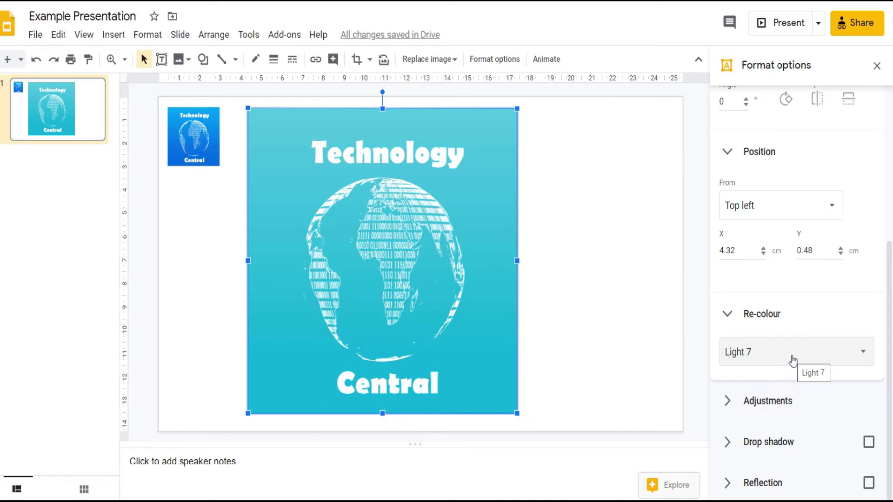
Try raising the logo's transparency to about 72%, then set it back to fully opaque
left_click(772, 393)
scroll(790, 370, "down", 3)
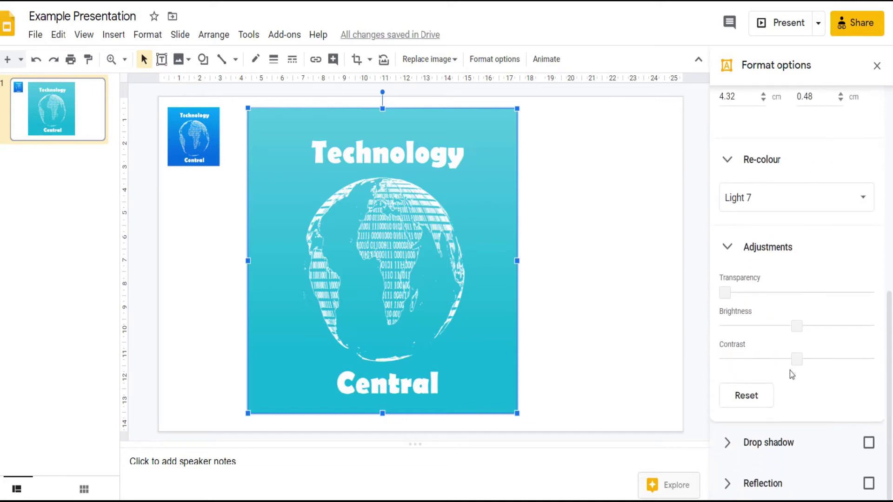
left_click_drag(725, 292, 815, 292)
left_click_drag(460, 261, 403, 253)
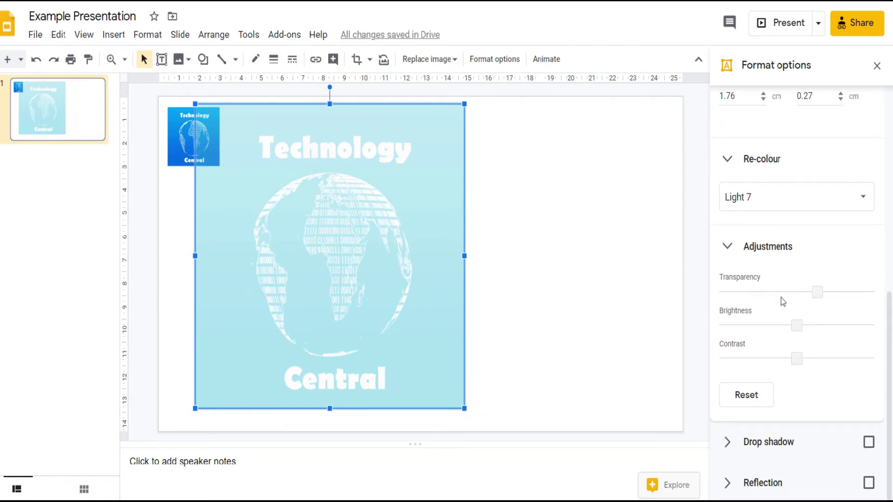
left_click_drag(817, 289, 724, 292)
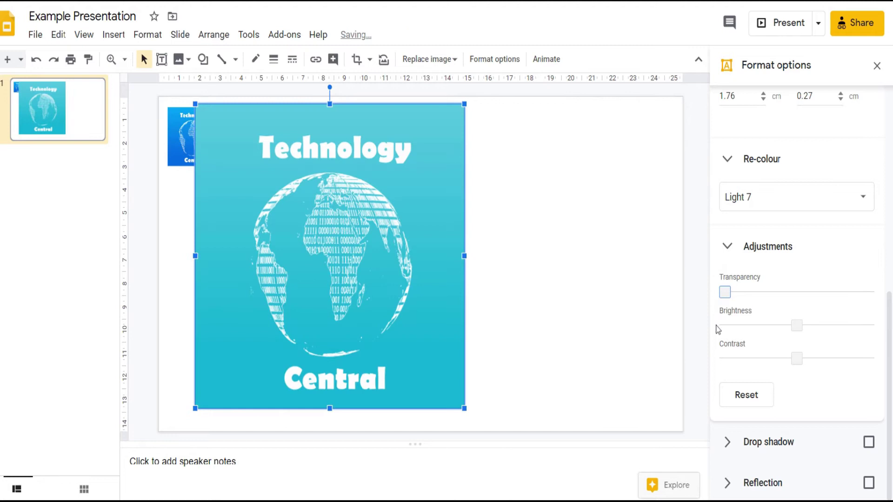
Experiment with brightness and contrast, then reset both to their defaults
left_click_drag(796, 326, 850, 366)
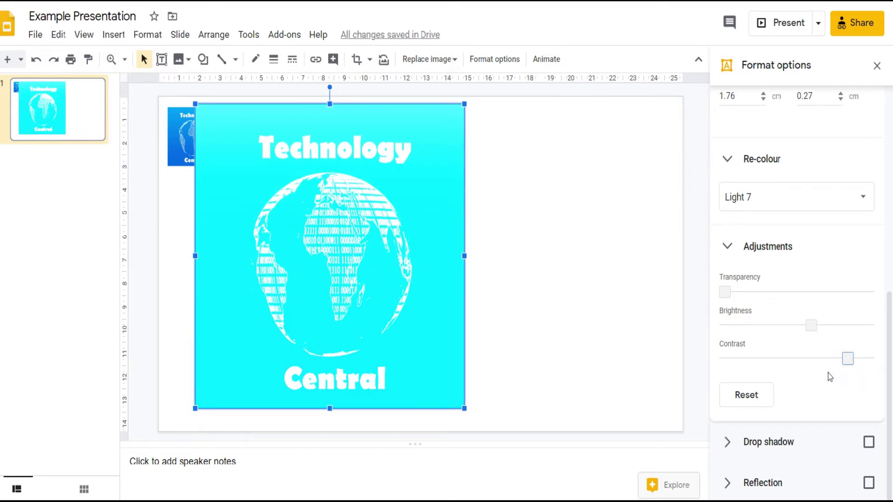
left_click_drag(845, 360, 749, 370)
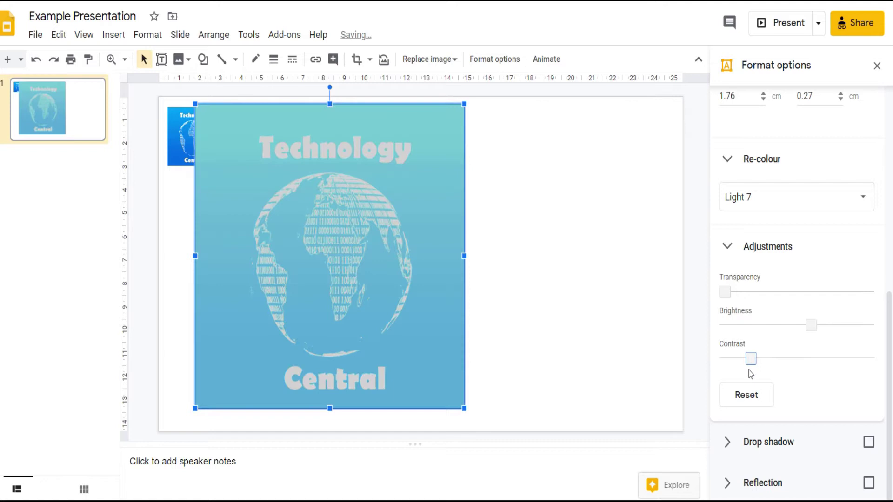
left_click(772, 359)
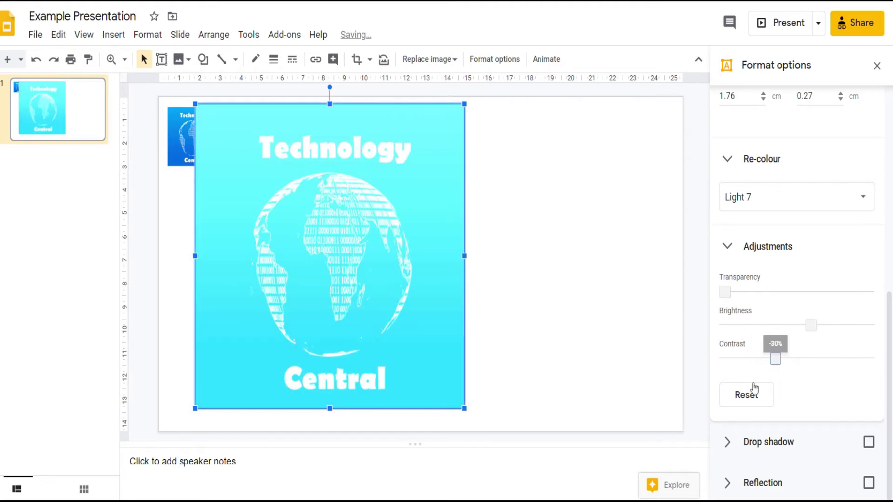
left_click(752, 400)
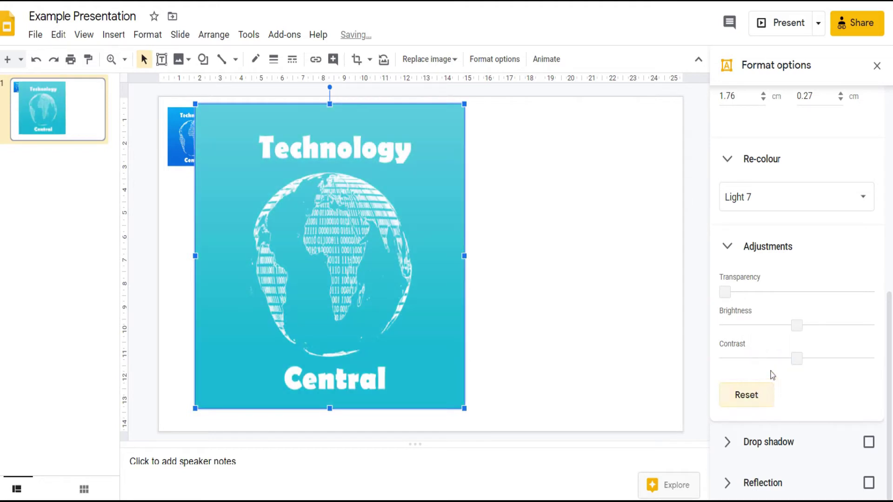
Add a light blue drop shadow at about 256°, pushed farther out, with blur radius 30
left_click(726, 447)
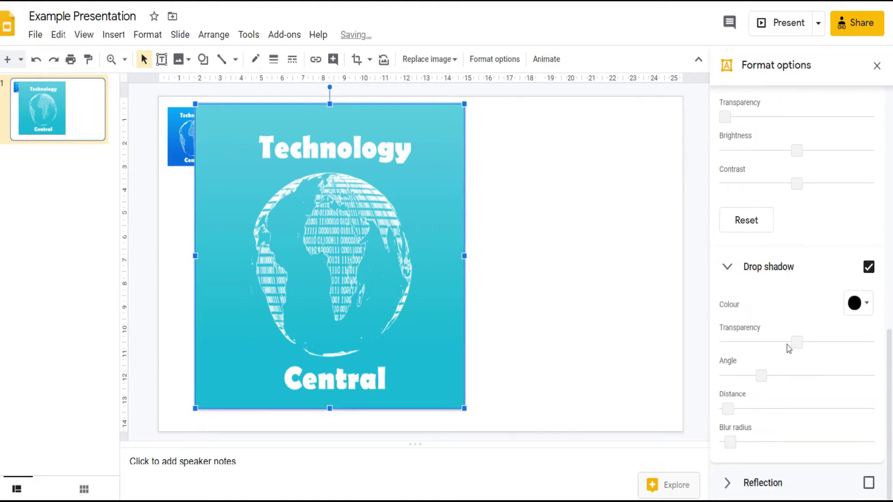
left_click(859, 304)
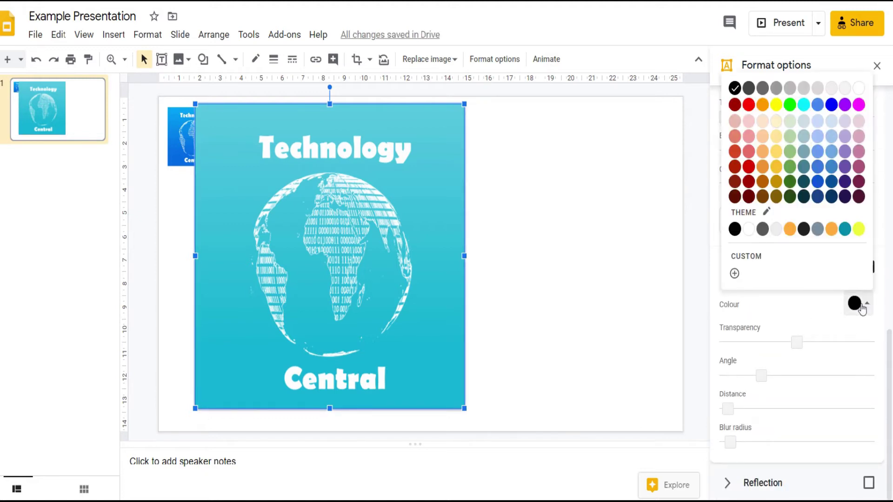
left_click(830, 154)
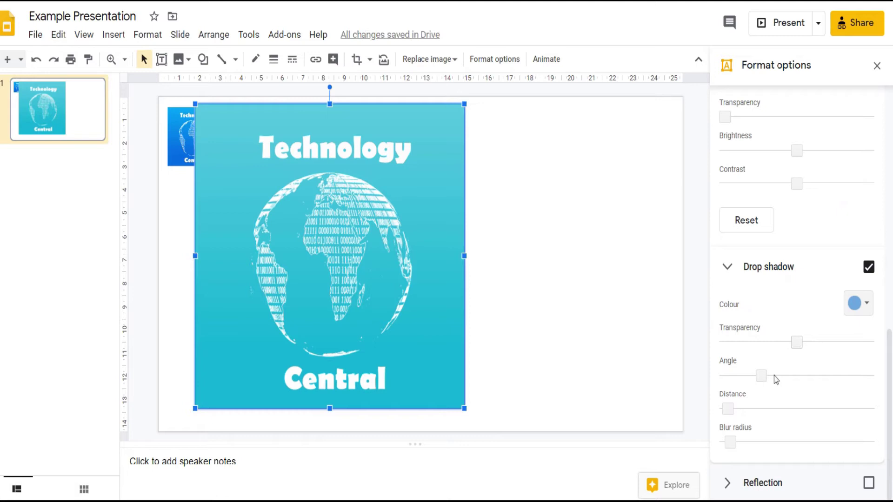
left_click_drag(764, 375, 789, 377)
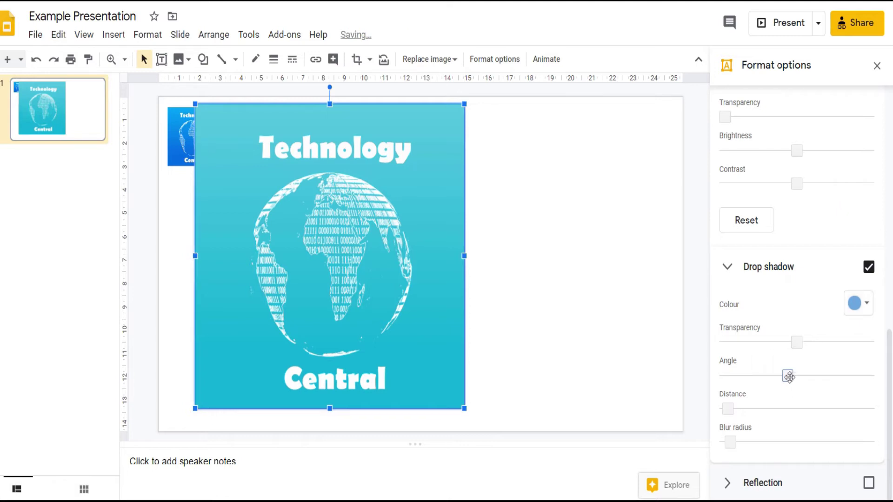
left_click_drag(728, 409, 780, 409)
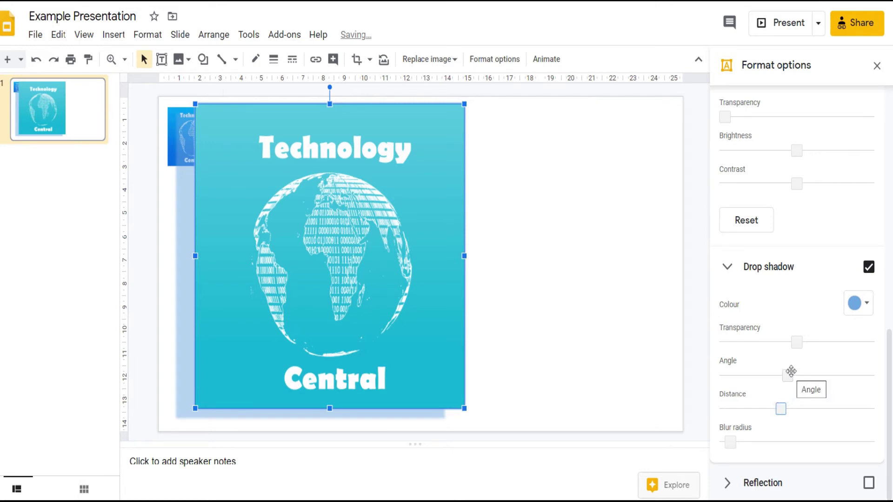
left_click_drag(788, 376, 753, 370)
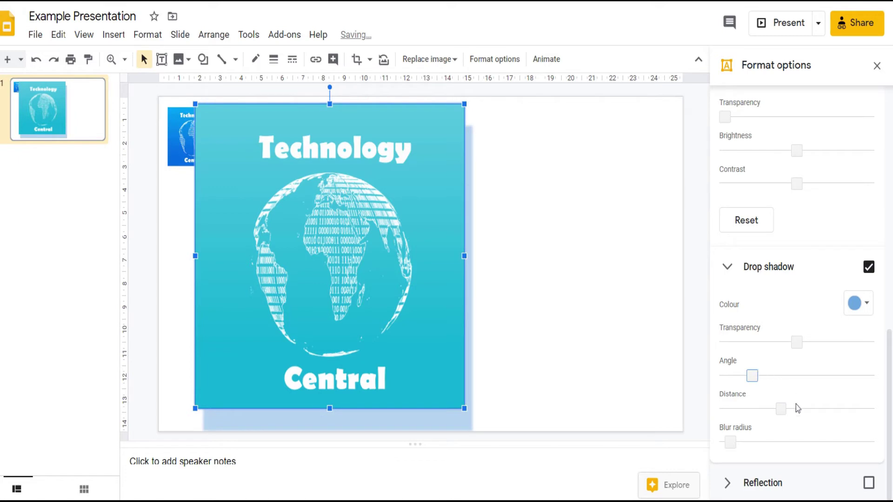
left_click_drag(730, 442, 788, 442)
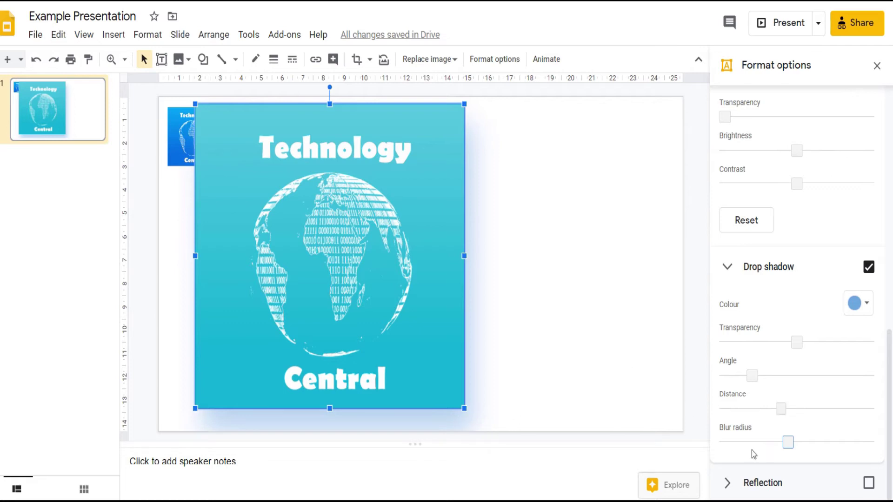
Turn on a reflection, then shrink the logo and centre it on the slide
left_click(731, 492)
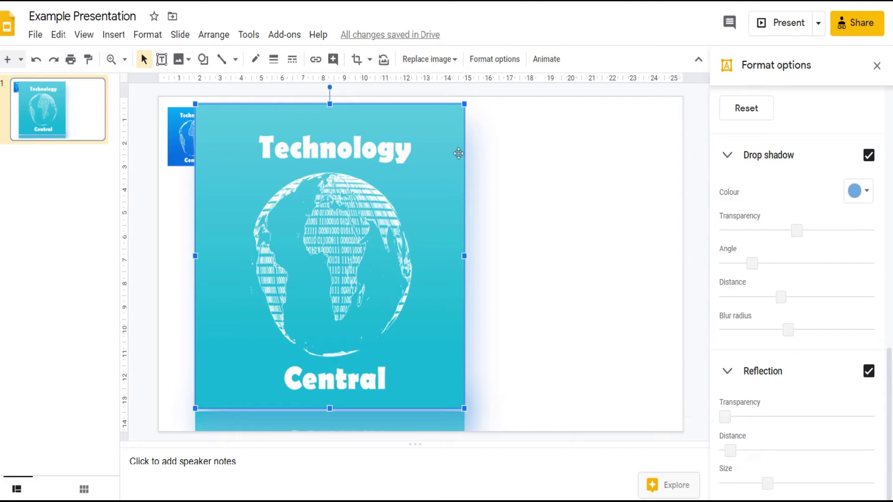
left_click_drag(460, 107, 413, 159)
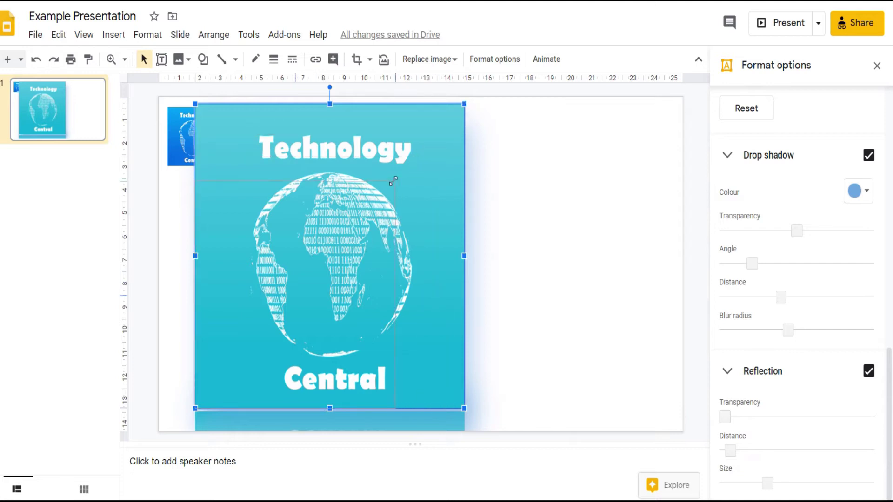
left_click_drag(394, 180, 394, 180)
left_click_drag(343, 216, 473, 168)
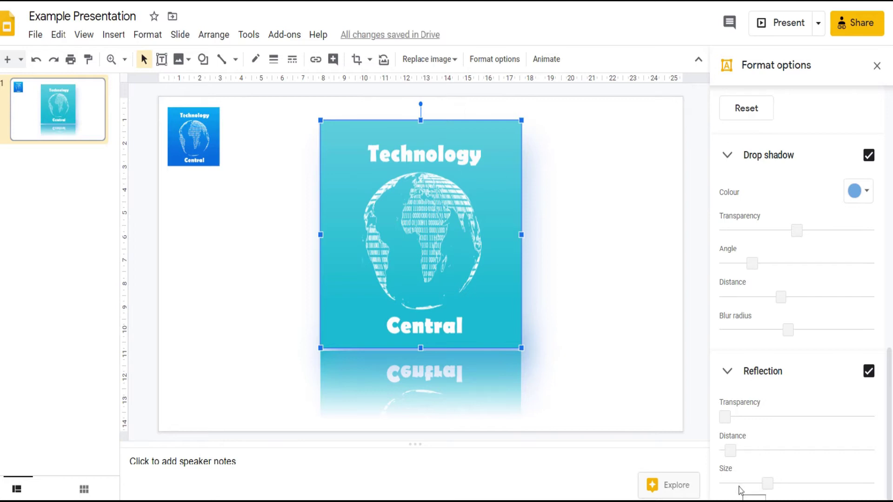
Make the reflection shorter, farther below the logo, and fainter
left_click_drag(768, 486, 744, 482)
left_click_drag(731, 452, 759, 451)
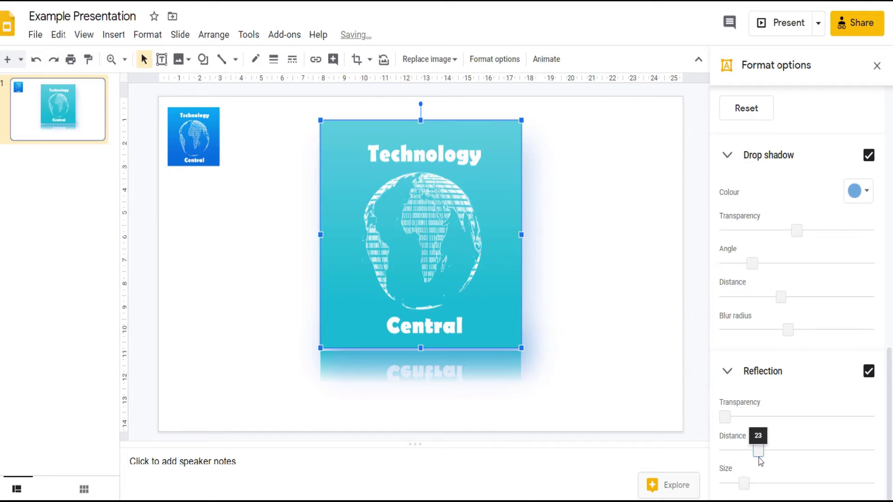
left_click_drag(729, 416, 759, 417)
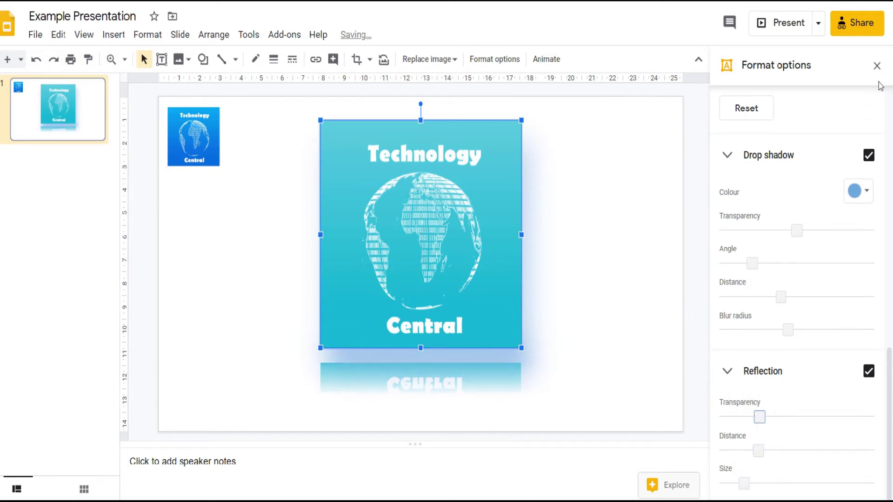
Give the logo a 16px bright blue dashed border
left_click(877, 66)
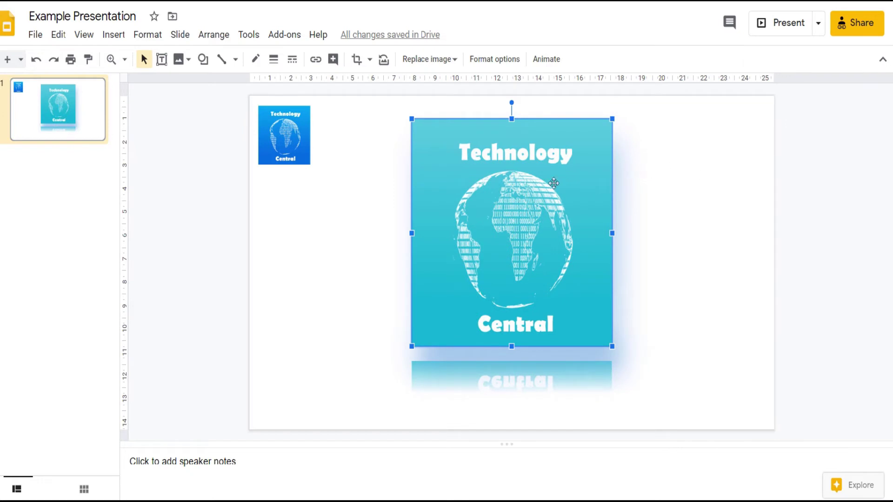
left_click(274, 60)
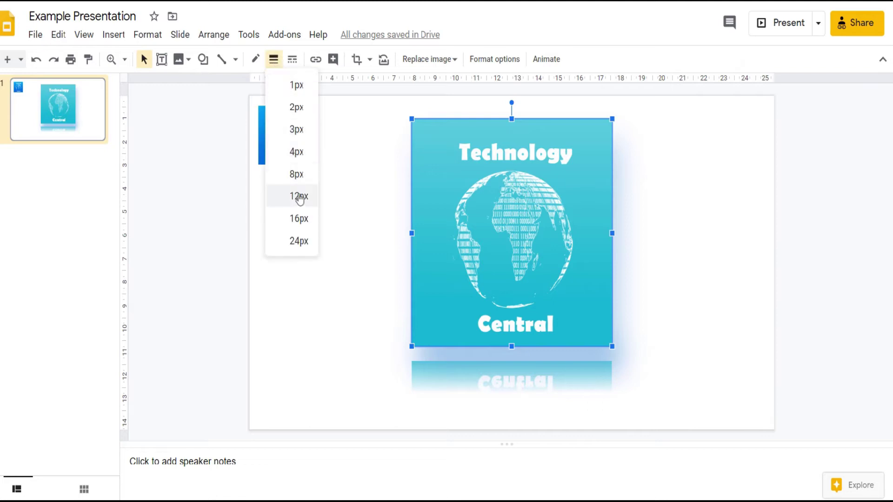
left_click(299, 219)
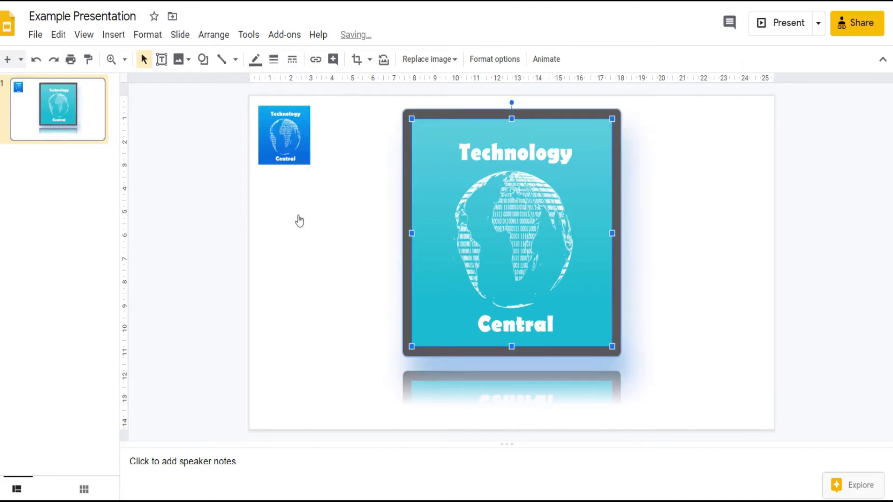
left_click(255, 60)
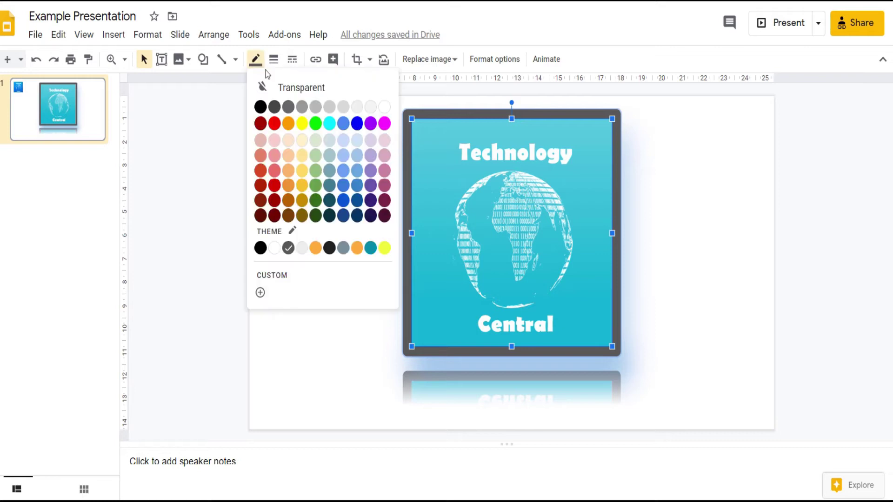
left_click(357, 123)
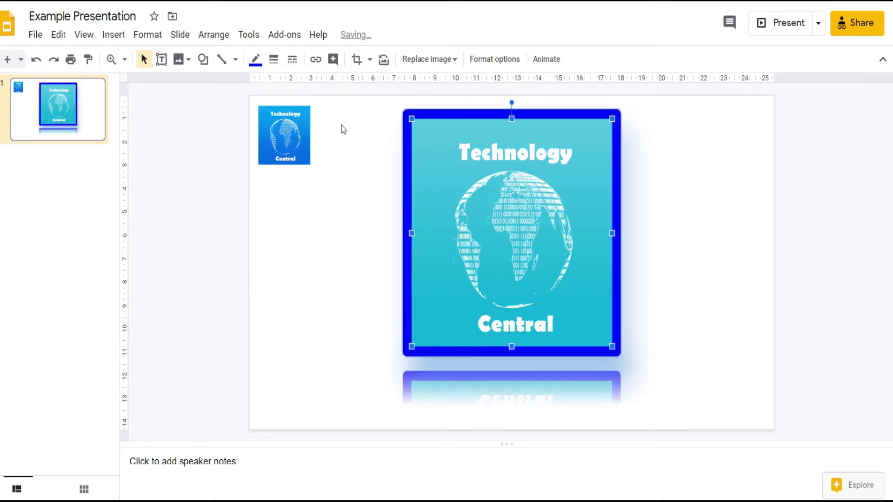
left_click(292, 60)
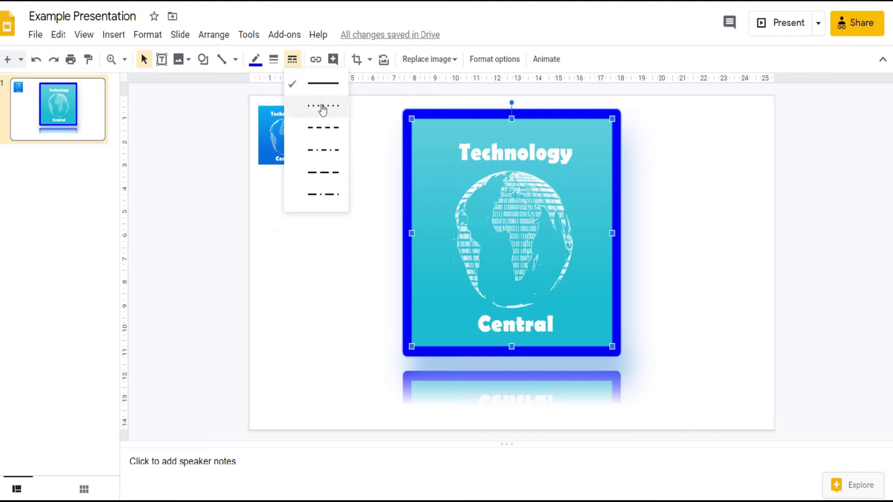
left_click(324, 128)
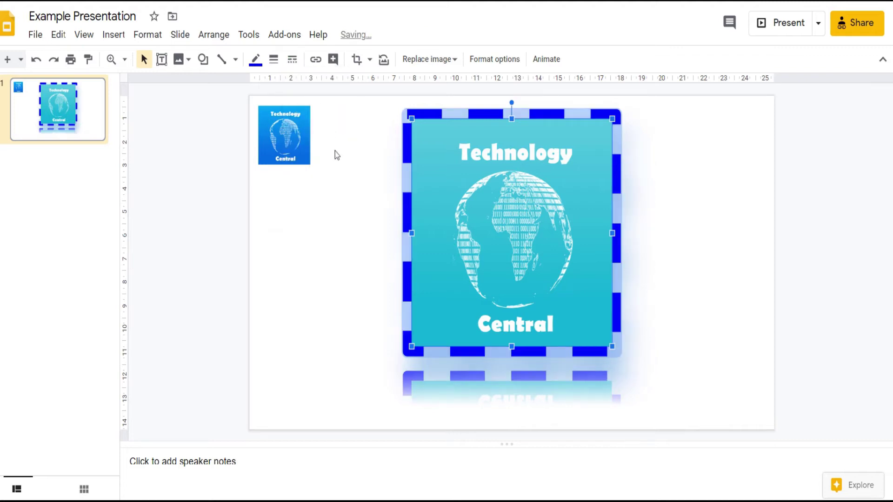
left_click(368, 208)
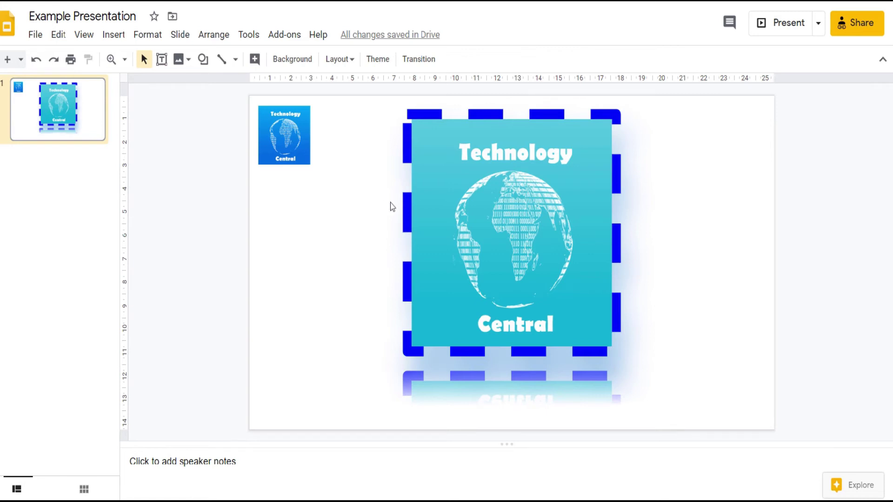
Crop a strip off the left side of the bordered logo and apply the crop
left_click(425, 203)
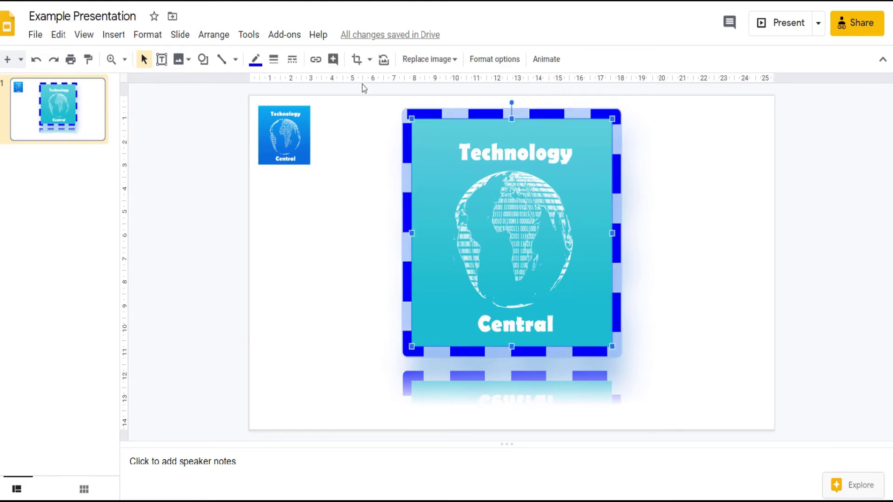
left_click(357, 62)
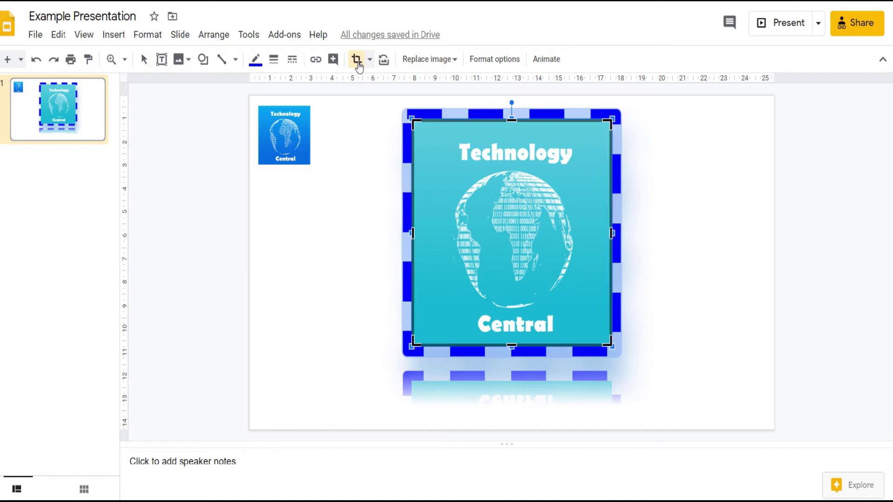
mouse_move(415, 123)
left_mouse_down()
mouse_move(447, 148)
mouse_move(440, 125)
mouse_move(429, 124)
left_mouse_up()
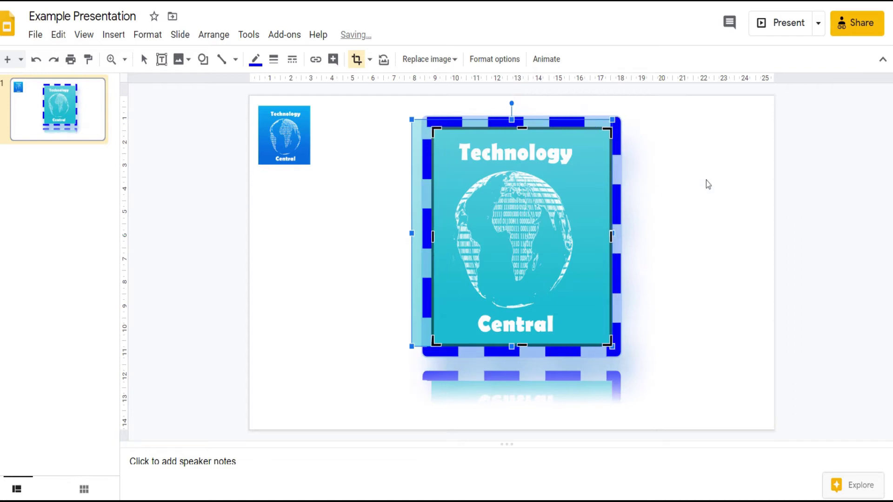
key("Return")
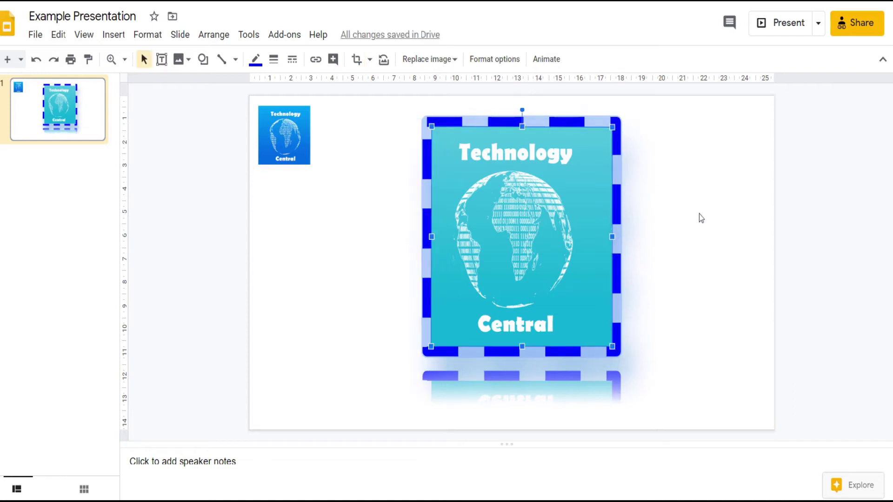
left_click(696, 217)
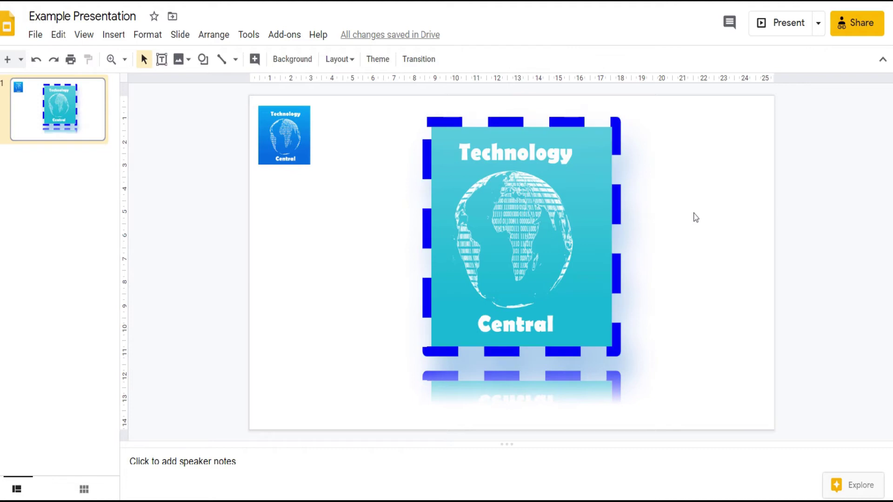
Delete the large logo and insert the YouTube video 'Why You Should Use A Password Manager'
left_click(554, 207)
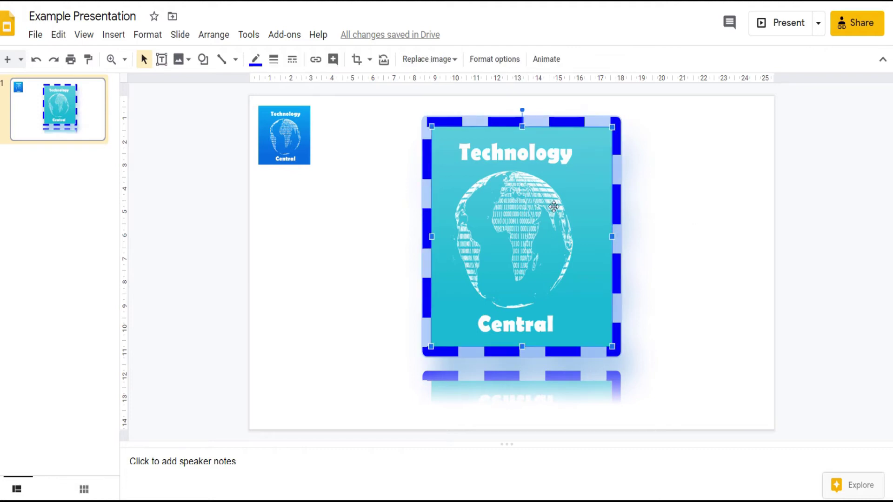
key("Delete")
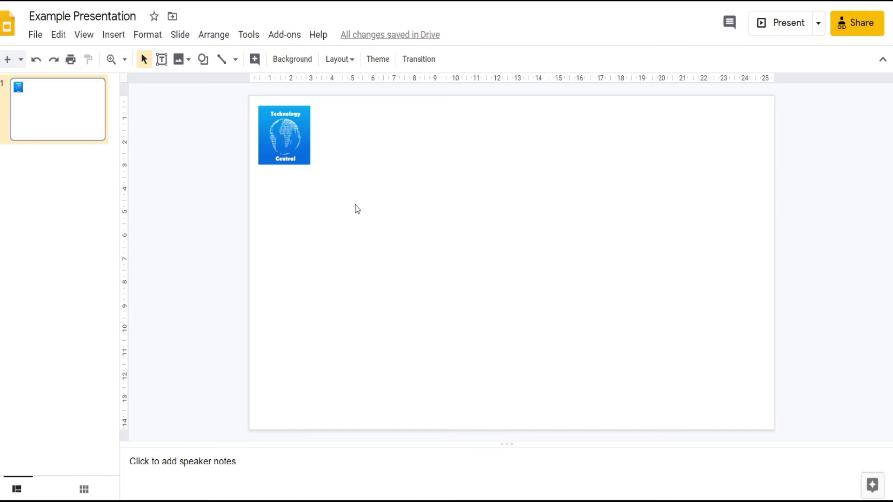
left_click(114, 35)
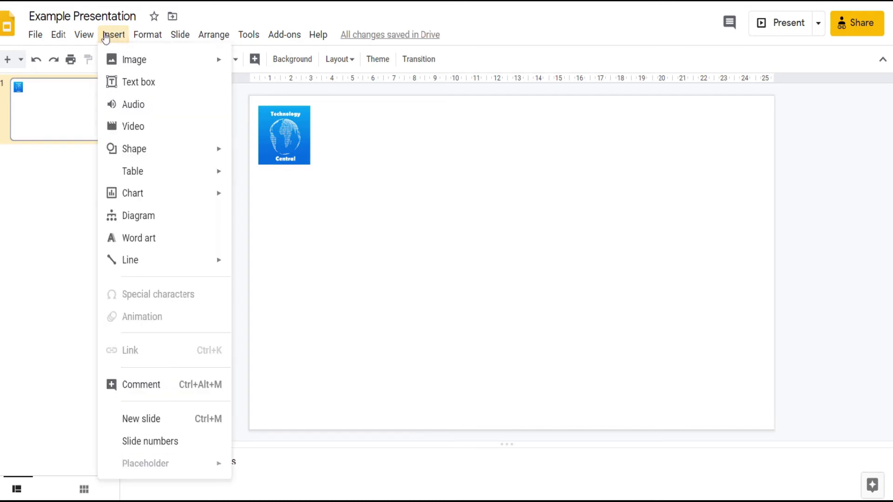
left_click(136, 132)
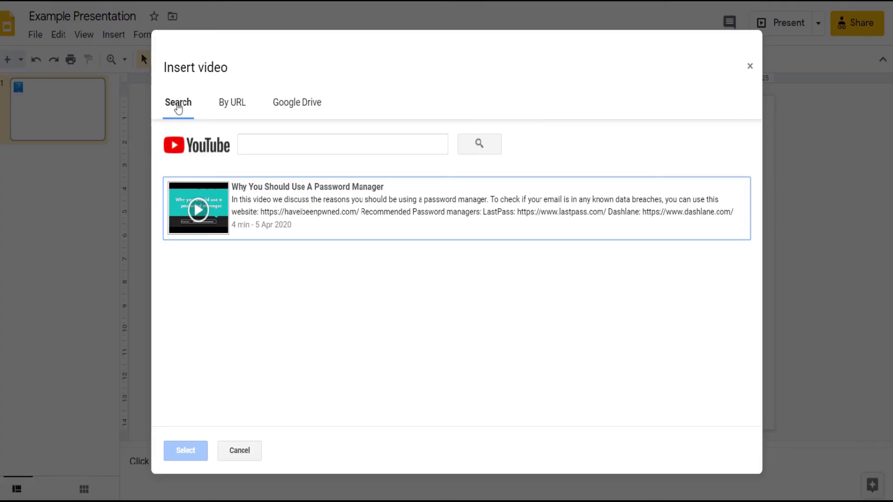
left_click(237, 106)
left_click(276, 208)
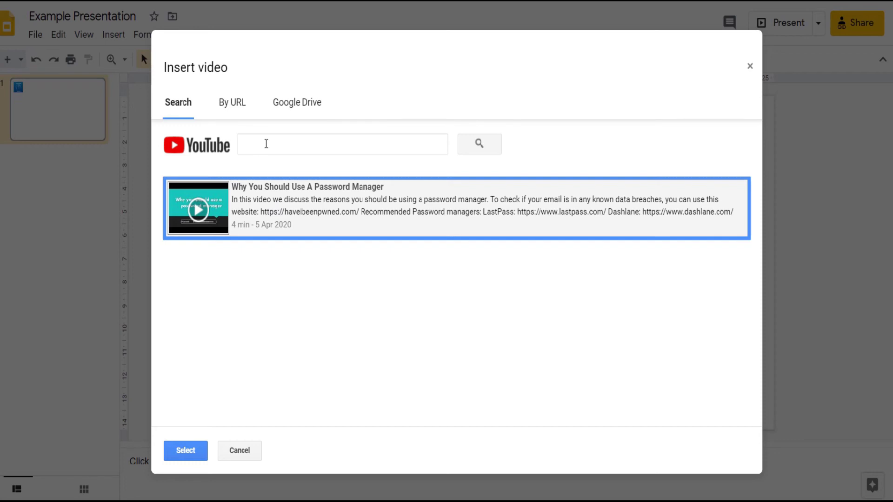
left_click(192, 458)
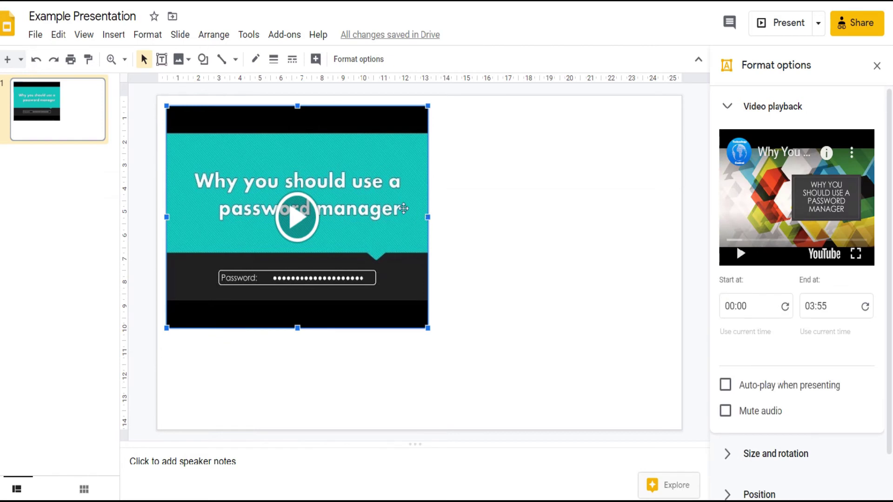
Move the video toward the slide centre and set its playback to start at 01:00
left_click_drag(405, 208, 532, 243)
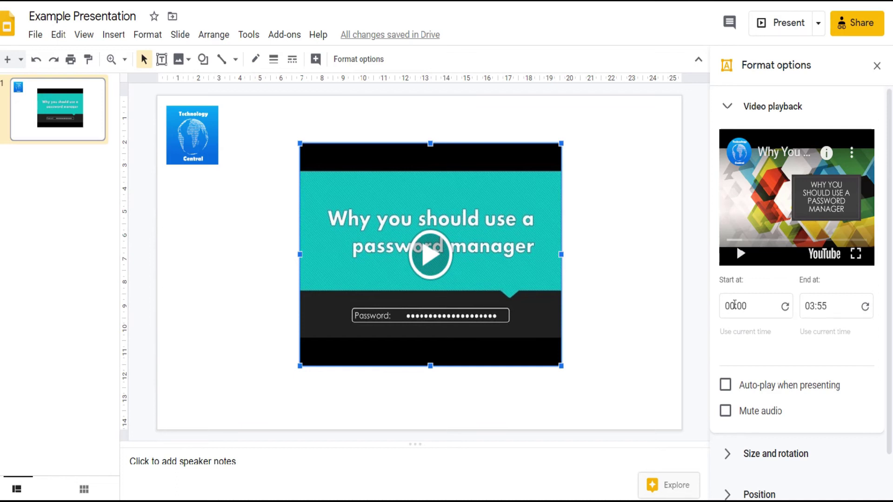
left_click_drag(734, 306, 722, 307)
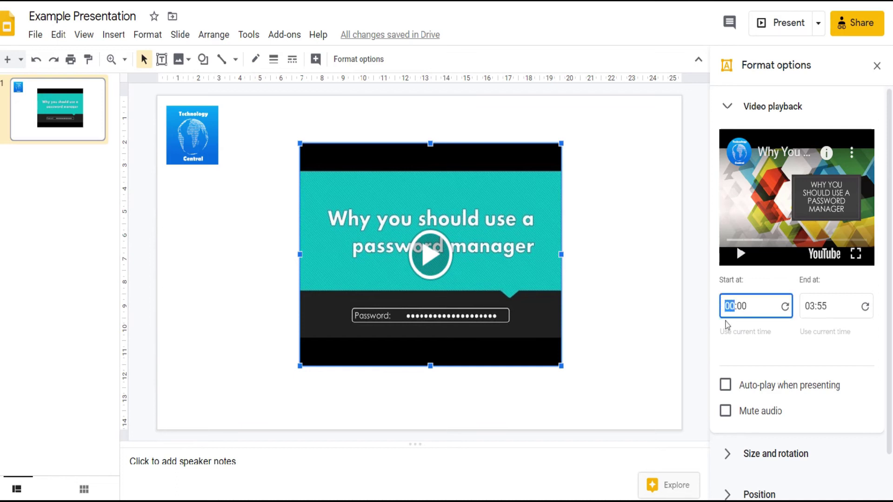
type("1")
left_click(757, 356)
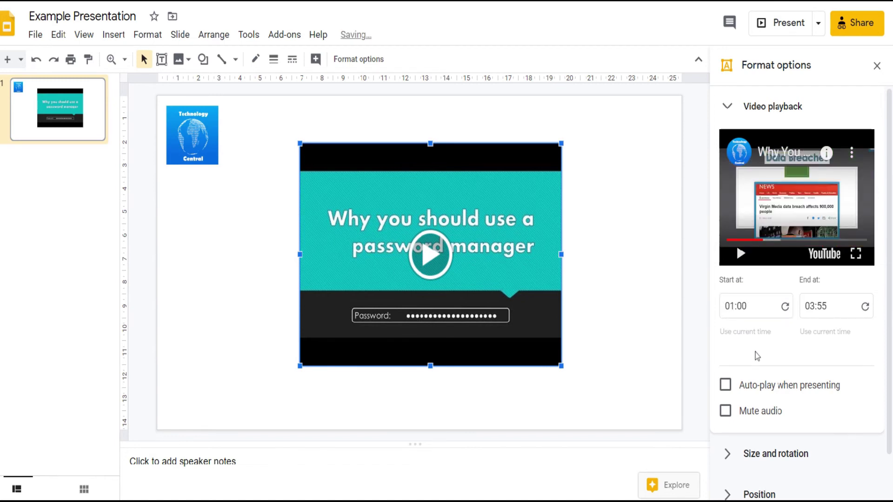
Tick Auto-play when presenting and Mute audio in the video's playback options
scroll(756, 356, "down", 1)
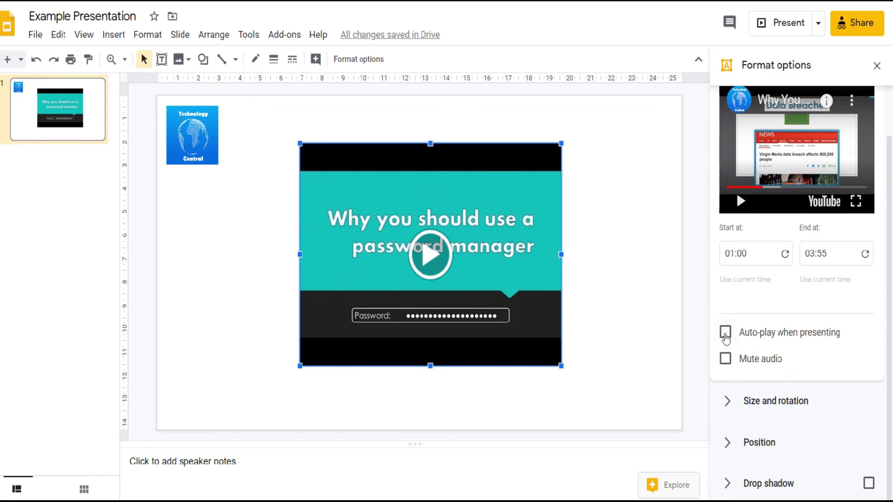
left_click(726, 333)
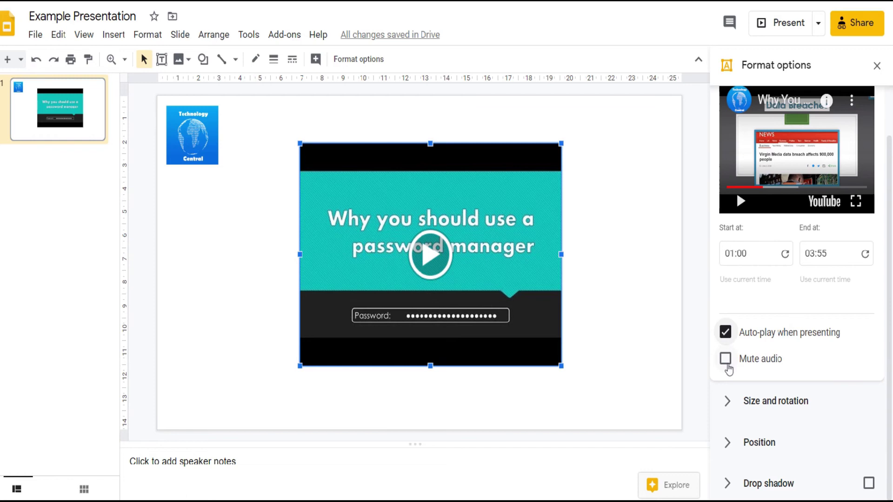
left_click(726, 360)
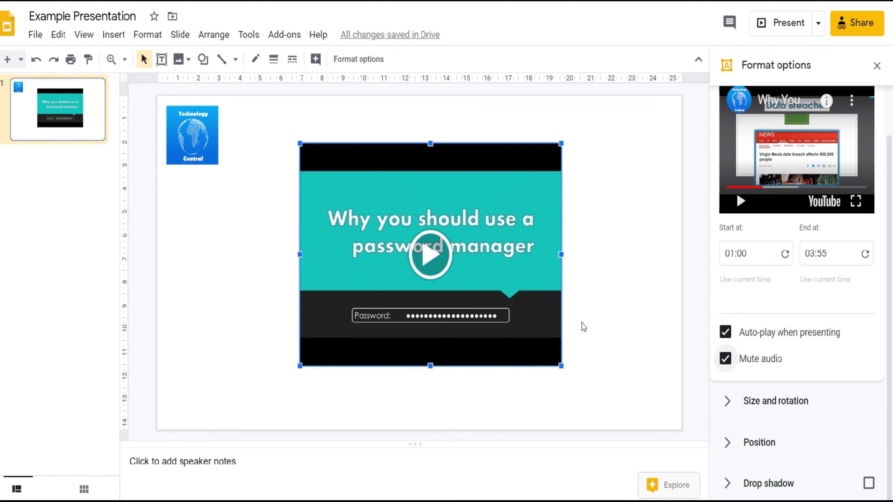
Delete the video and insert the Digital_Memorie… audio file from My Drive
key("Delete")
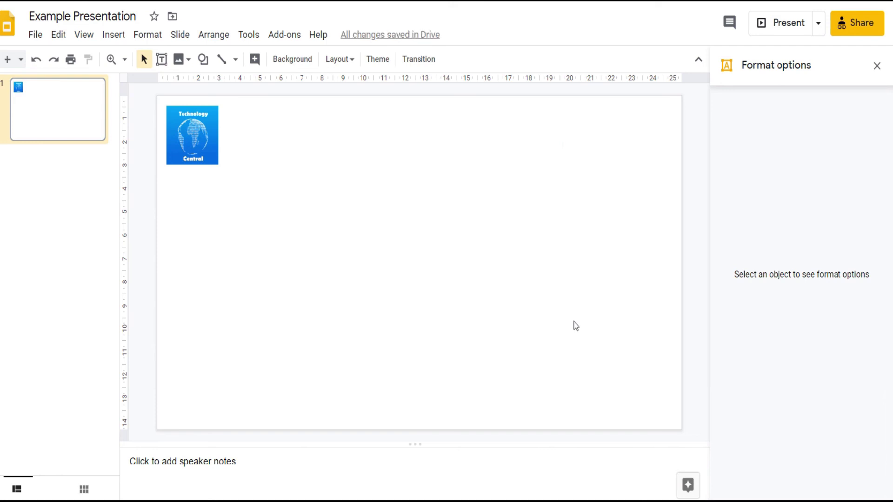
left_click(877, 66)
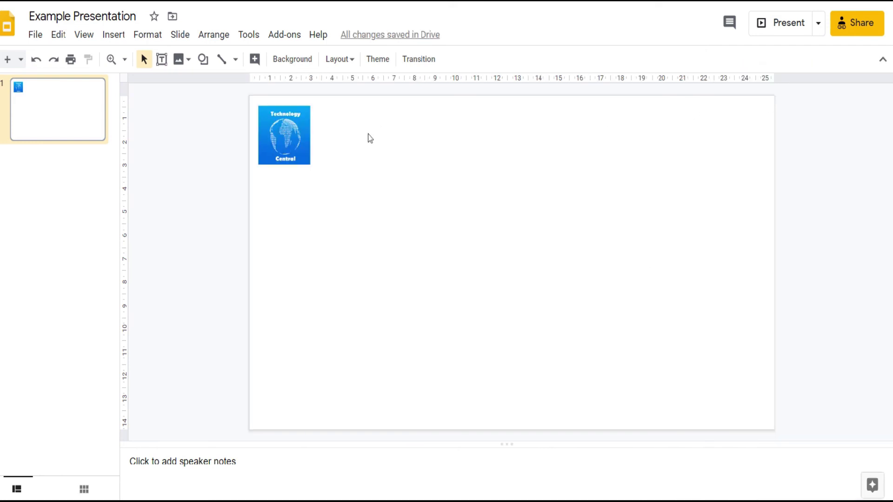
left_click(110, 37)
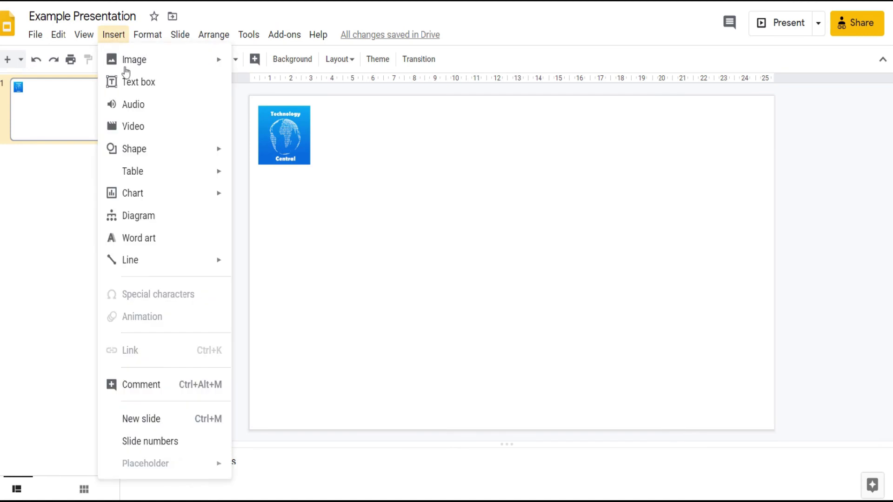
left_click(140, 108)
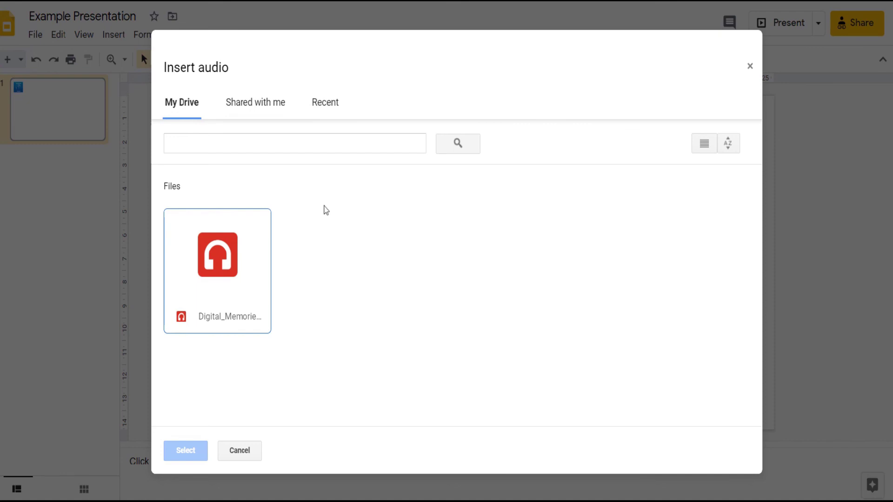
left_click(234, 269)
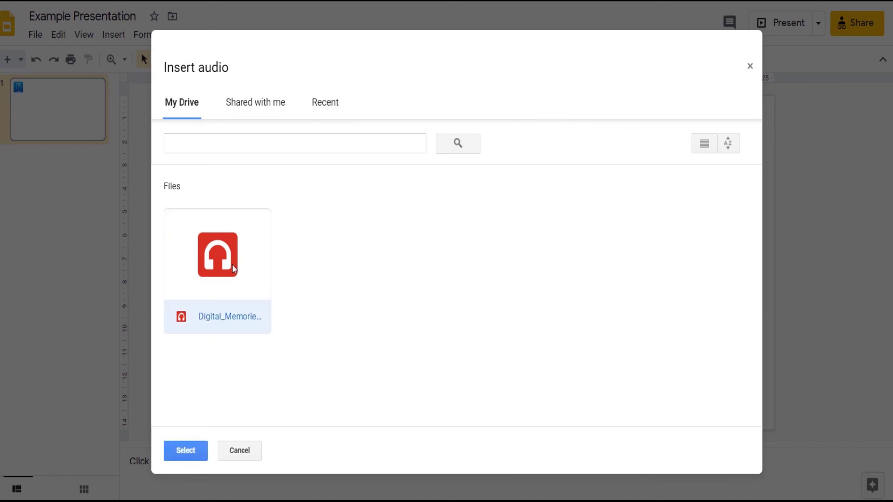
left_click(186, 453)
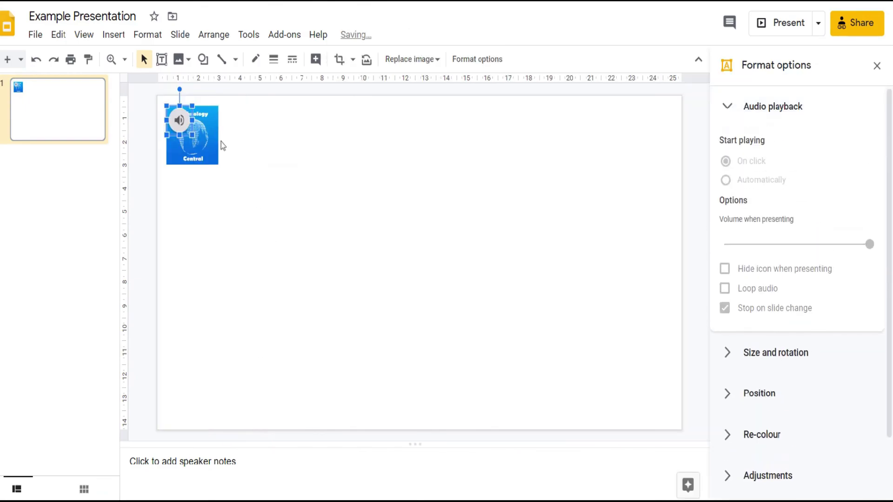
Adjust the audio volume, set it to start automatically, hide its icon, loop, and untick Stop on slide change
mouse_move(179, 122)
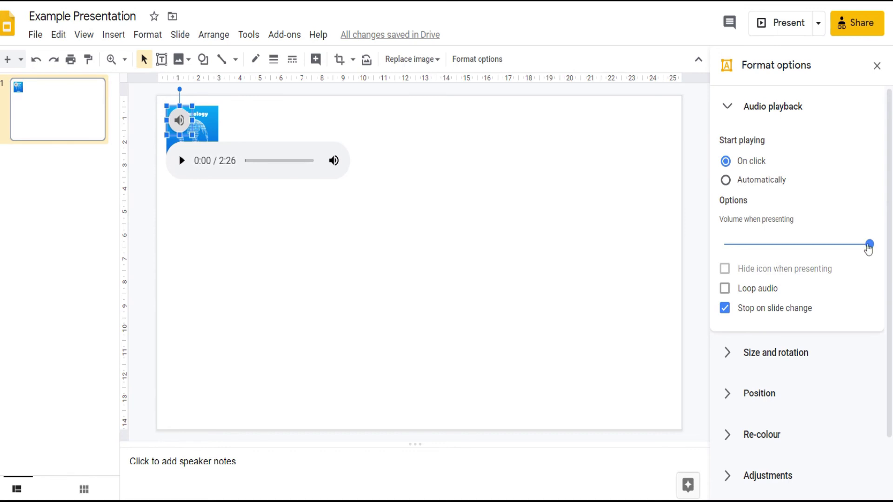
mouse_move(869, 245)
left_mouse_down()
mouse_move(763, 246)
mouse_move(873, 255)
left_mouse_up()
left_click(726, 180)
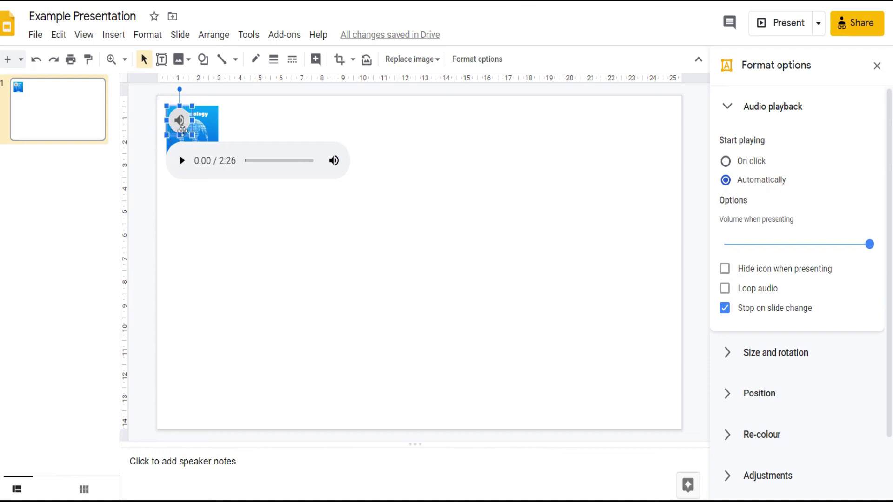
left_click(725, 272)
left_click(726, 289)
left_click(725, 307)
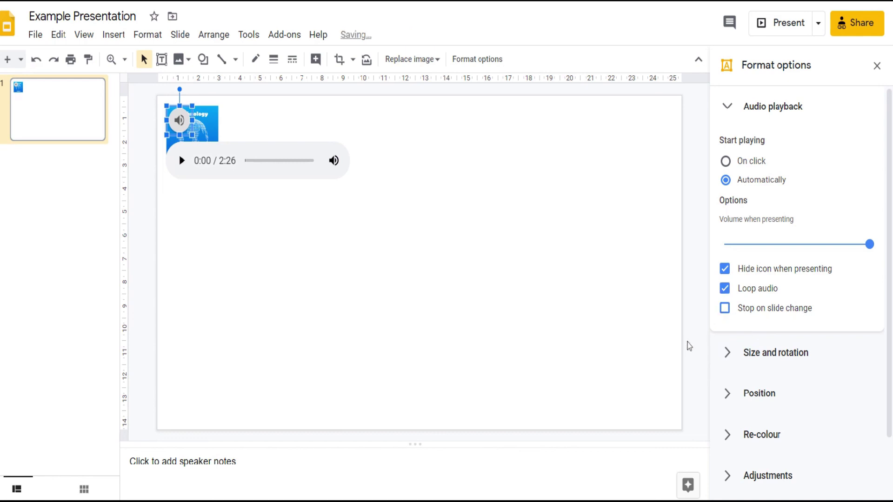